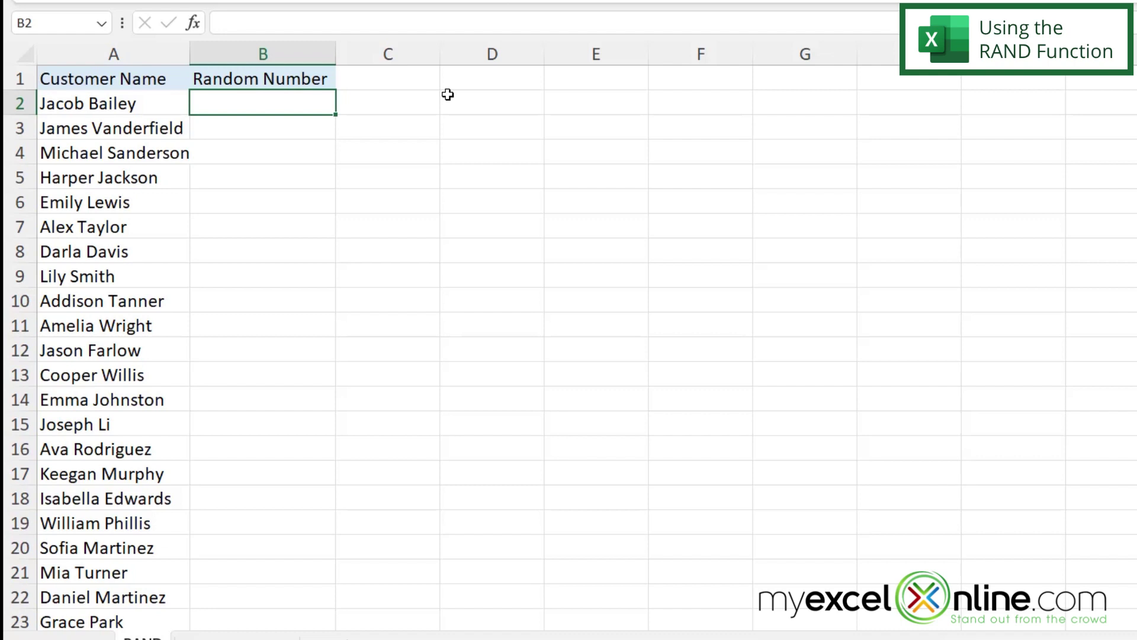
# Step: Enter =RAND() in B2 so the first customer gets a random decimal (0.191448593)
pyautogui.write('=rand')
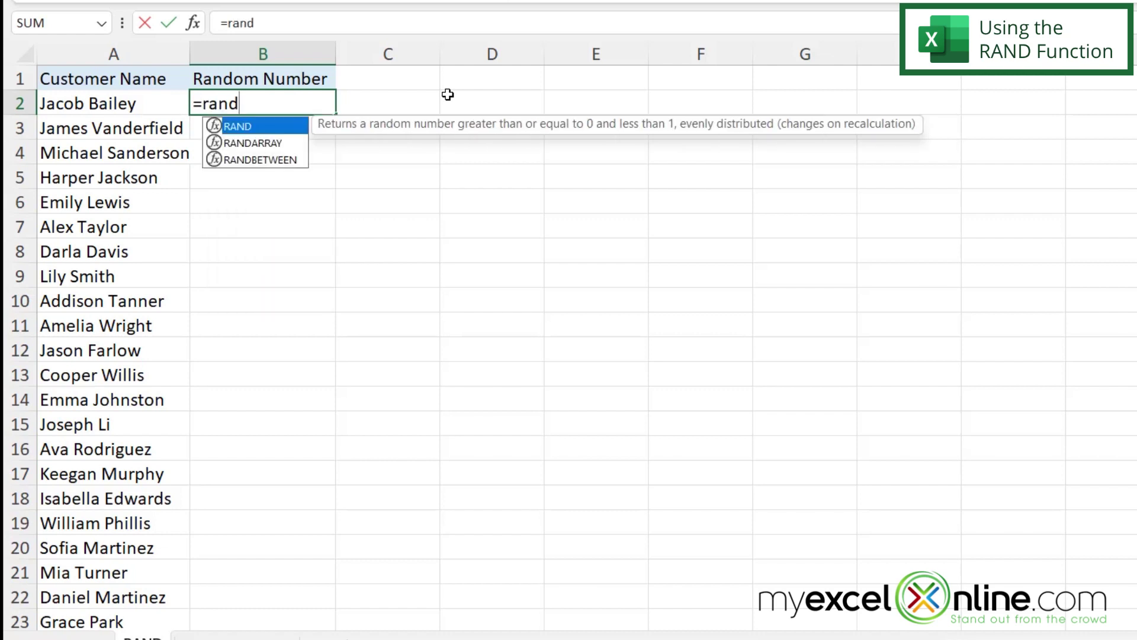
pyautogui.write('()')
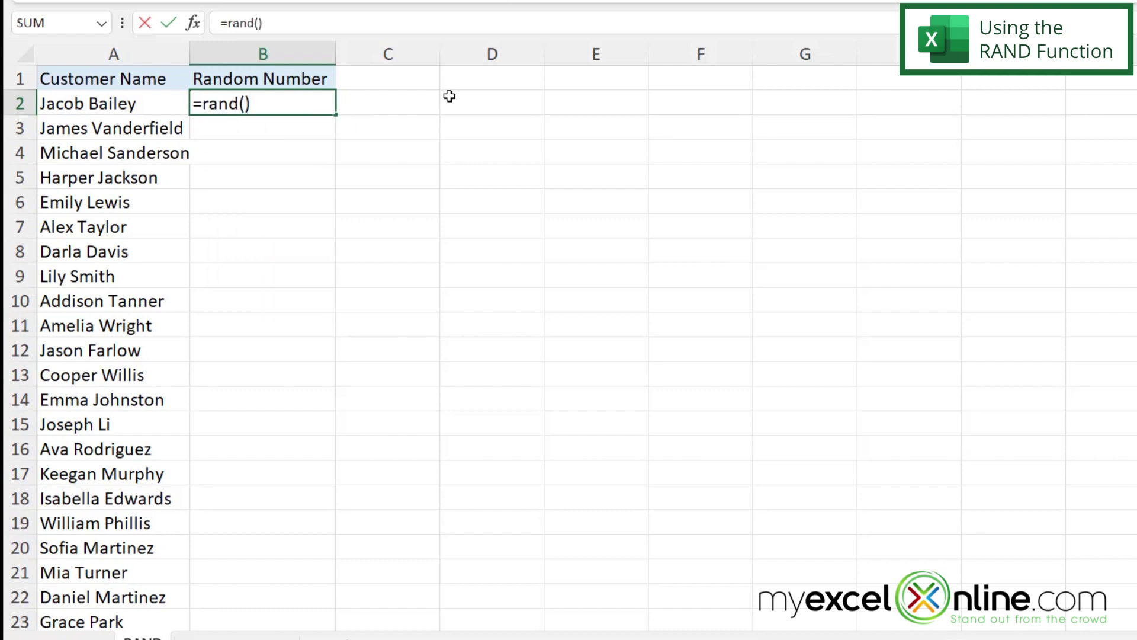
pyautogui.press('Return')
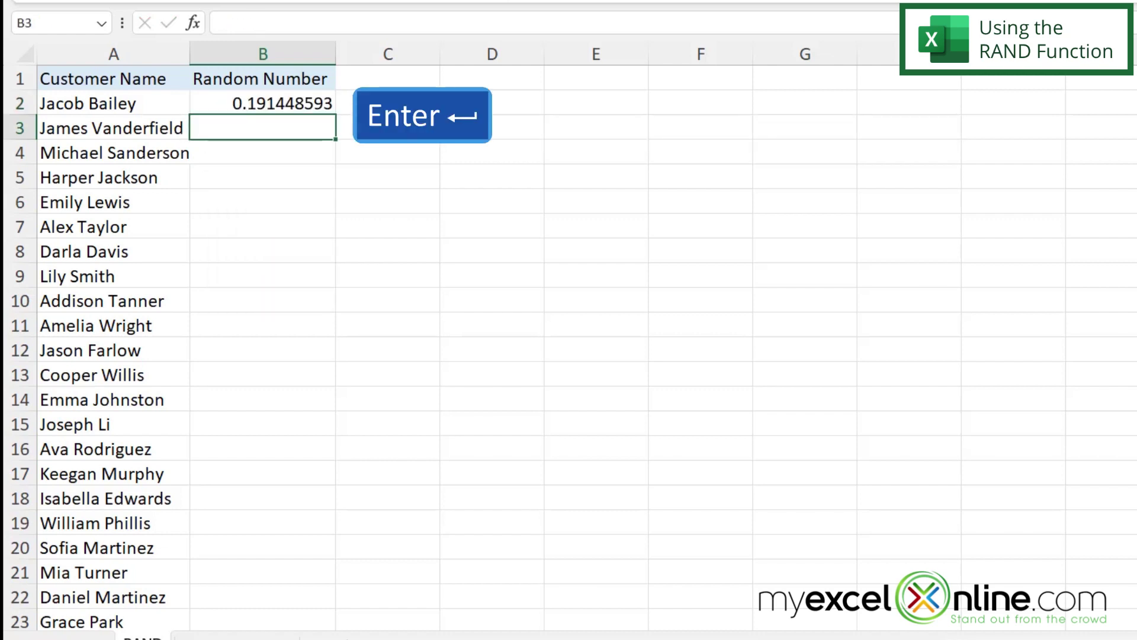
pyautogui.press('Up')
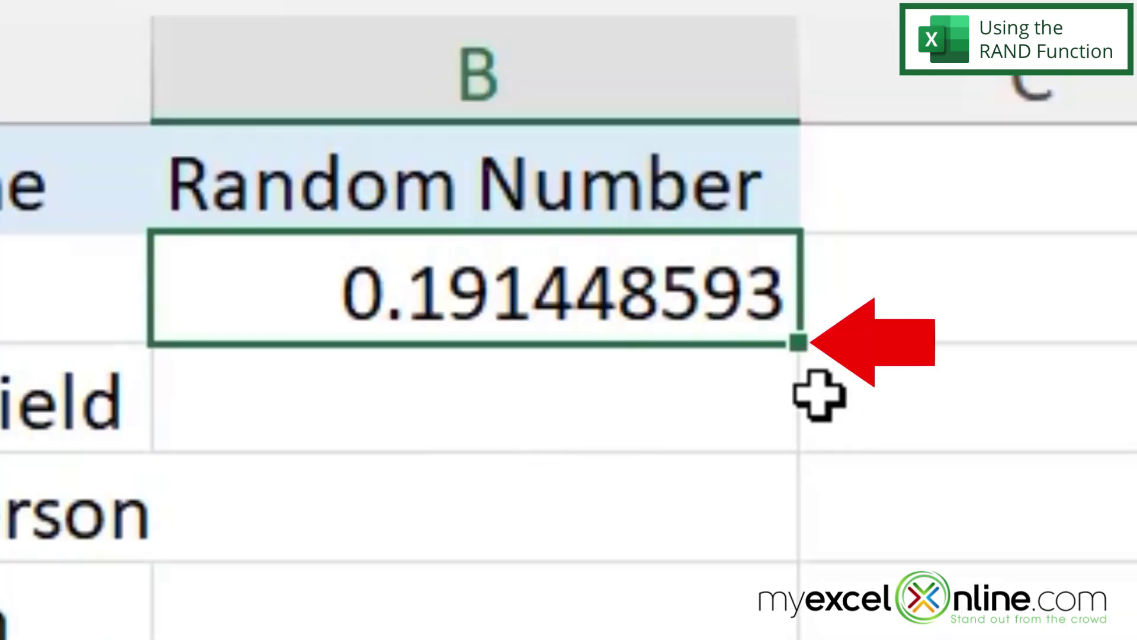
# Step: Copy the B2 RAND formula down column B through row 31 for every customer
pyautogui.doubleClick(813, 364)
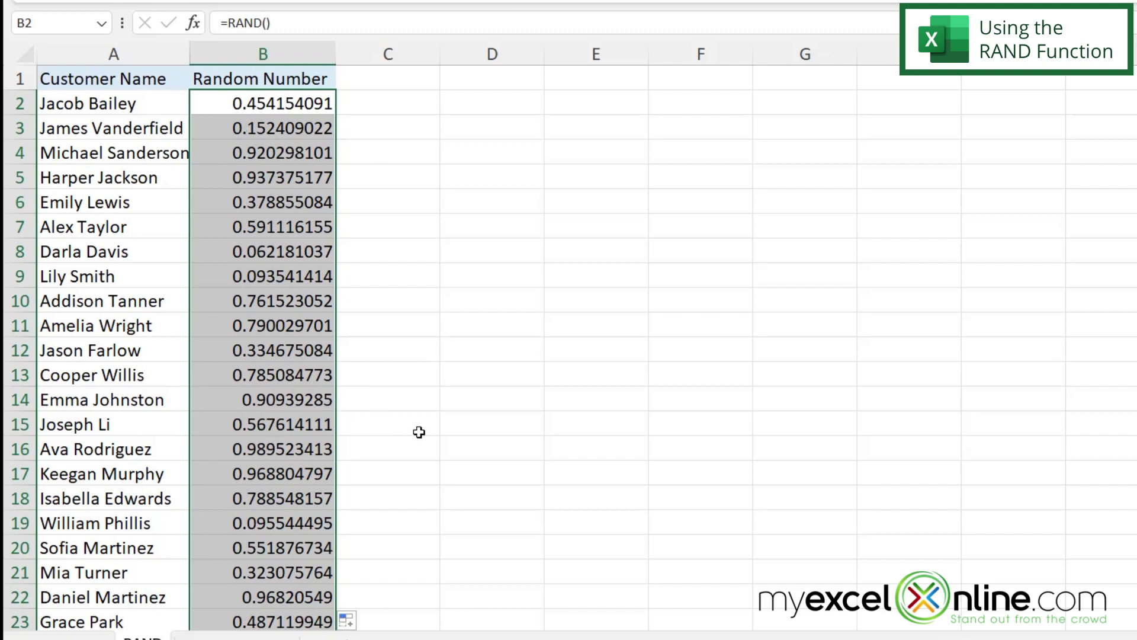
pyautogui.scroll(-4, 419, 432)
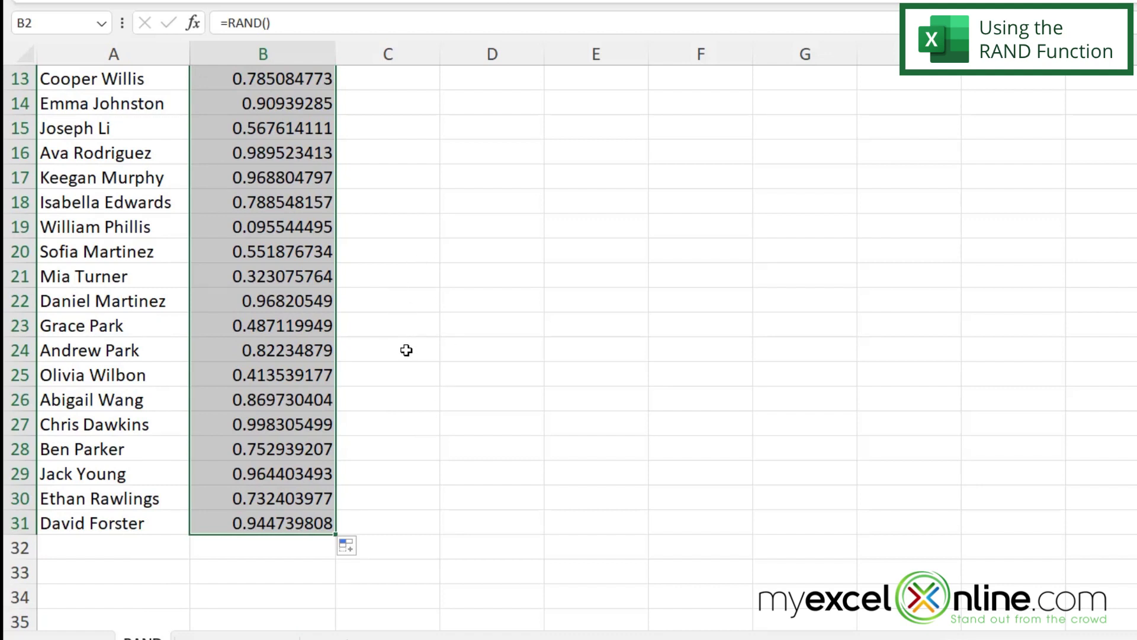
pyautogui.scroll(4, 406, 350)
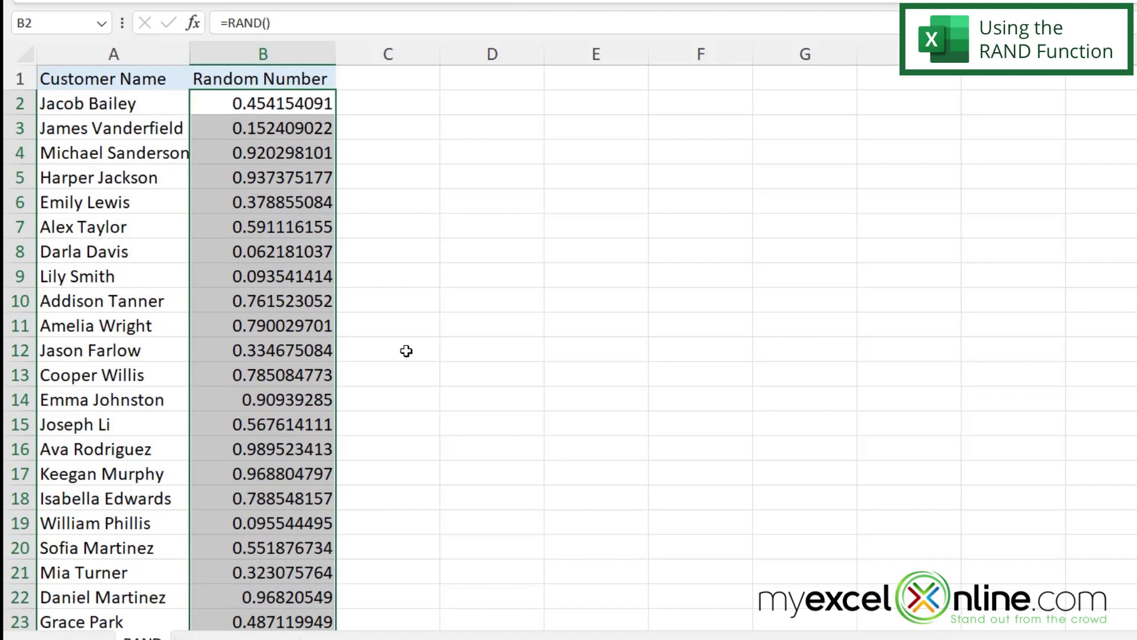
pyautogui.hotkey('shift', 'BackSpace')
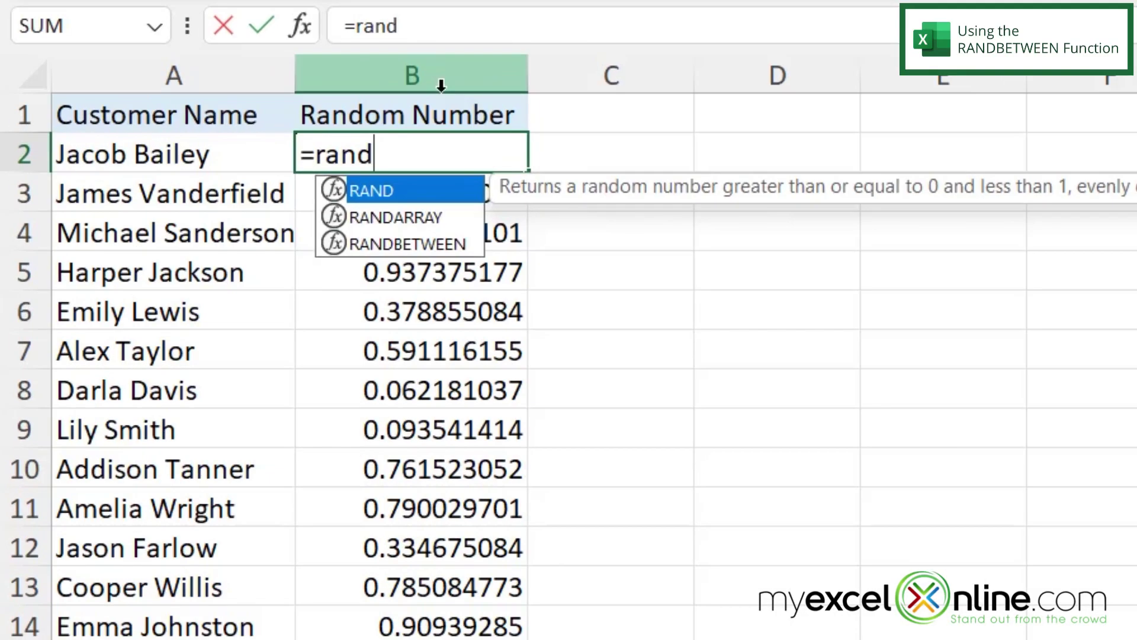
# Step: Change B2 to =RANDBETWEEN(1,100), giving a whole number such as 51
pyautogui.write('between(')
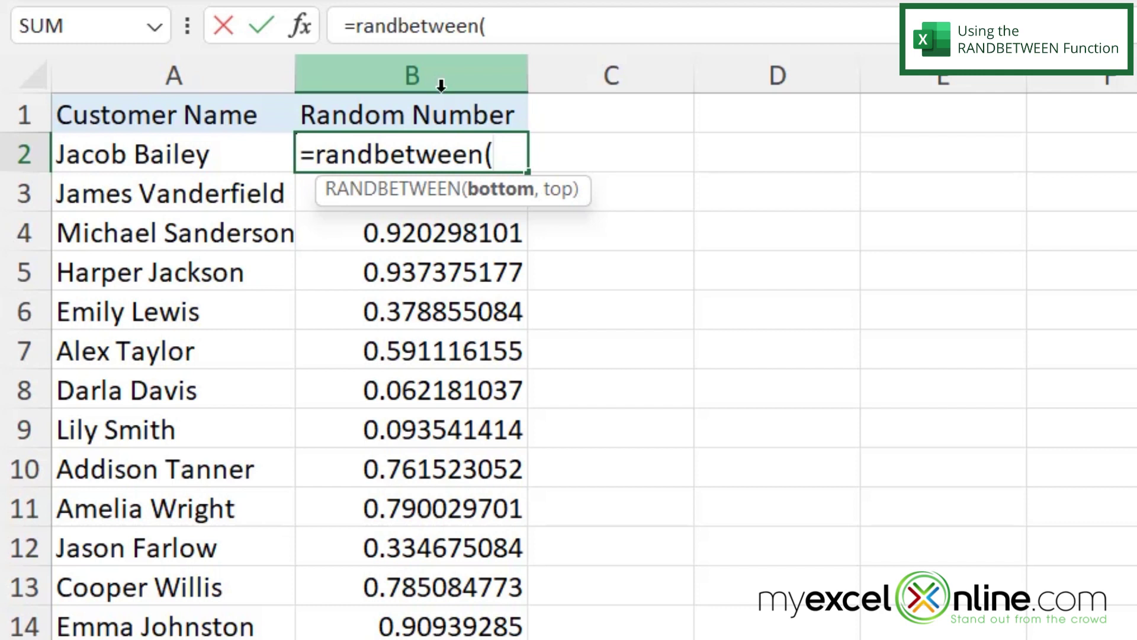
pyautogui.write('1,')
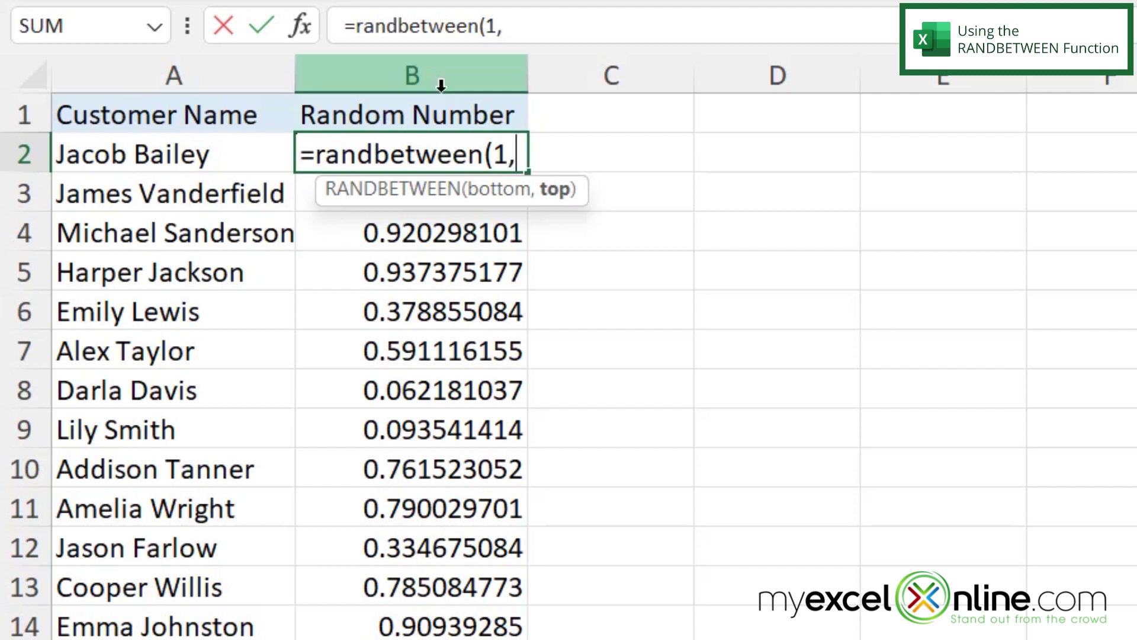
pyautogui.write('100)')
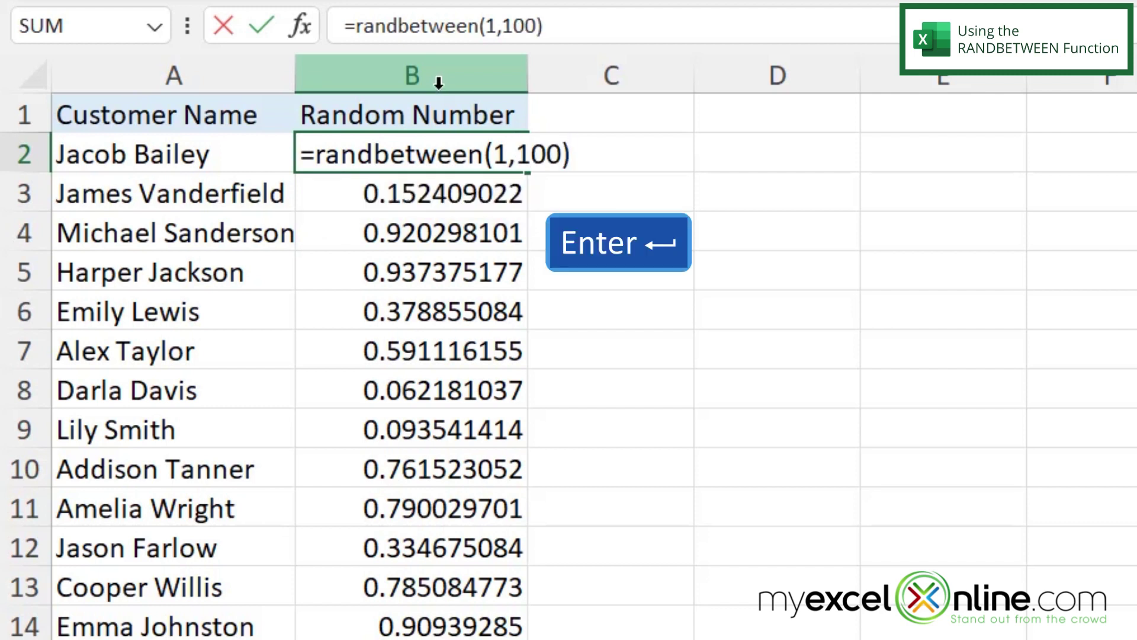
pyautogui.press('Return')
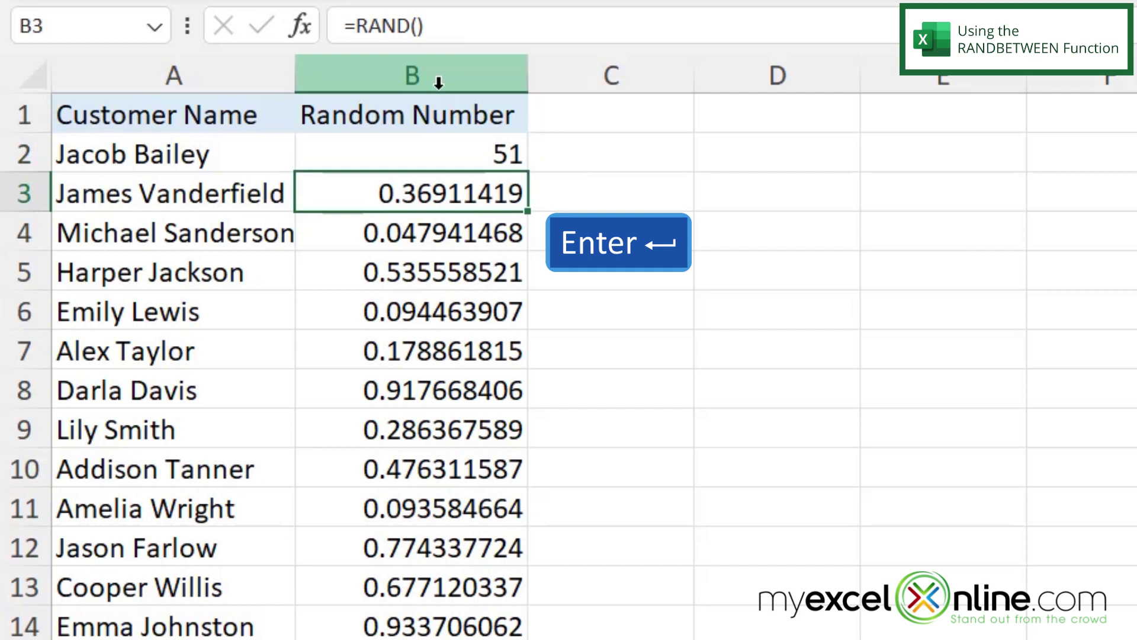
# Step: Copy =RANDBETWEEN(1,100) from B2 down through every customer row in column B
pyautogui.click(436, 149)
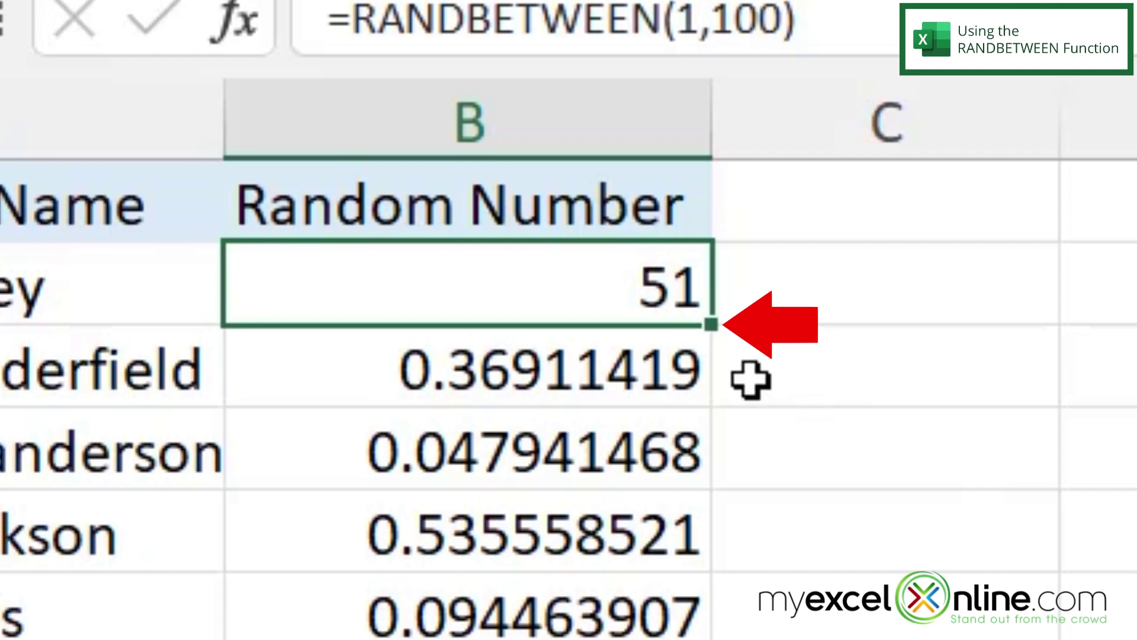
pyautogui.doubleClick(716, 325)
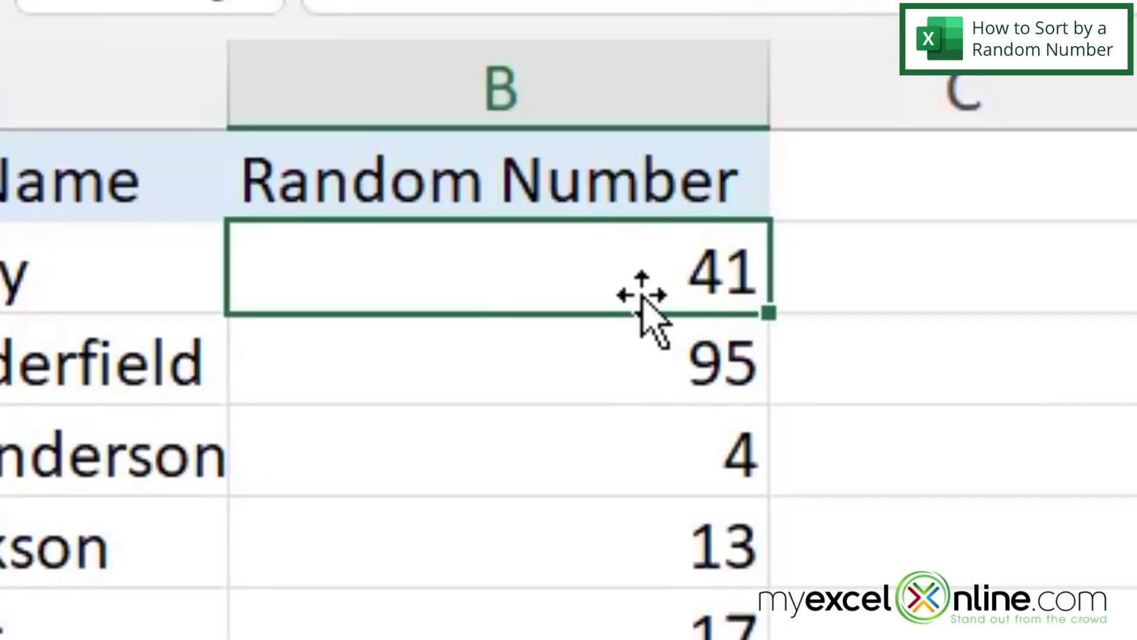
pyautogui.doubleClick(782, 323)
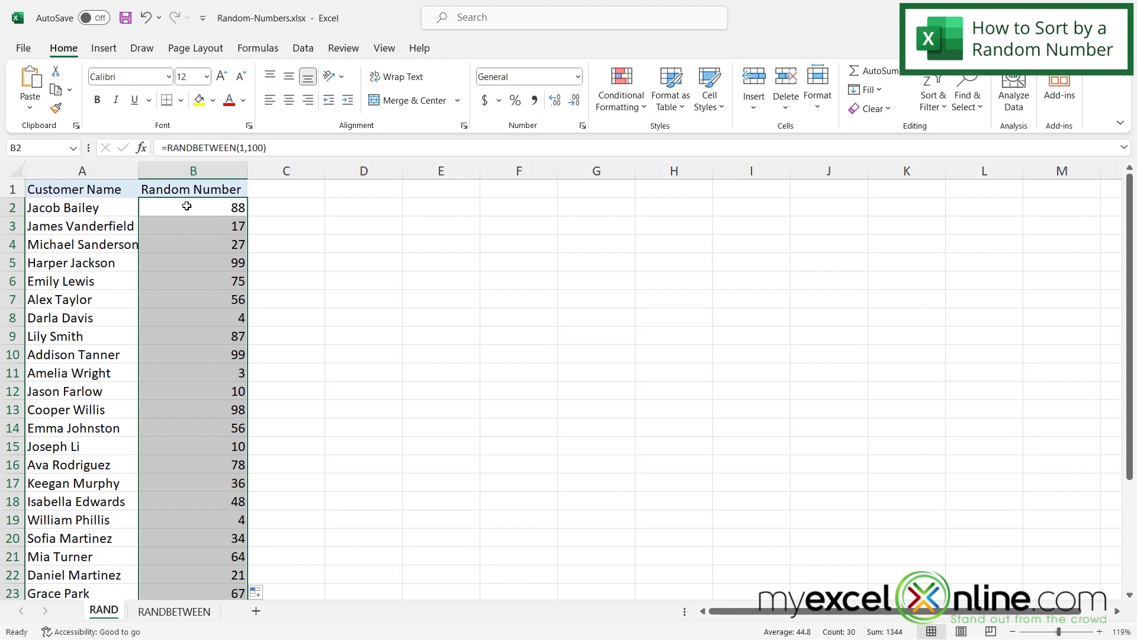
pyautogui.click(187, 210)
pyautogui.doubleClick(248, 218)
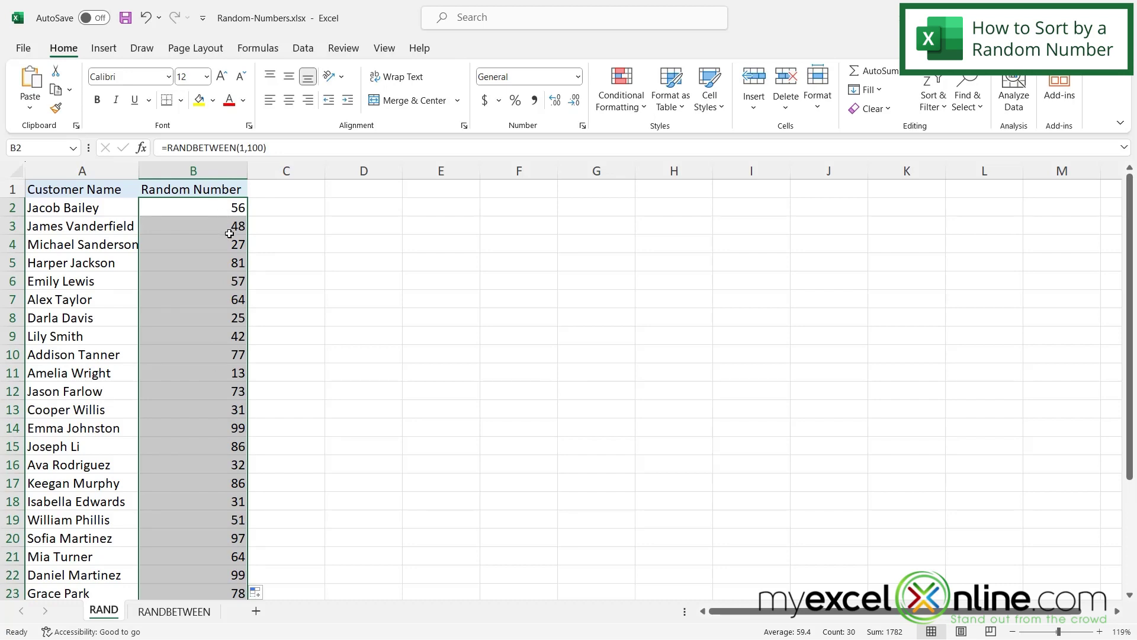
# Step: Copy column B's random numbers and paste them as values only into column C from C2
pyautogui.hotkey('ctrl', 'c')
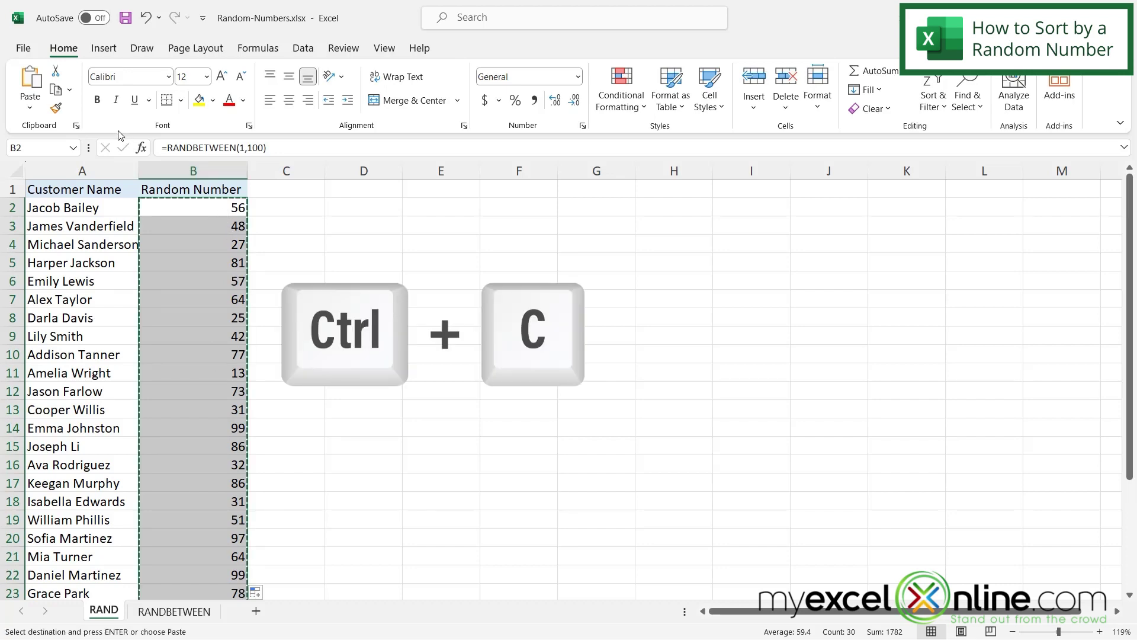
pyautogui.click(265, 205)
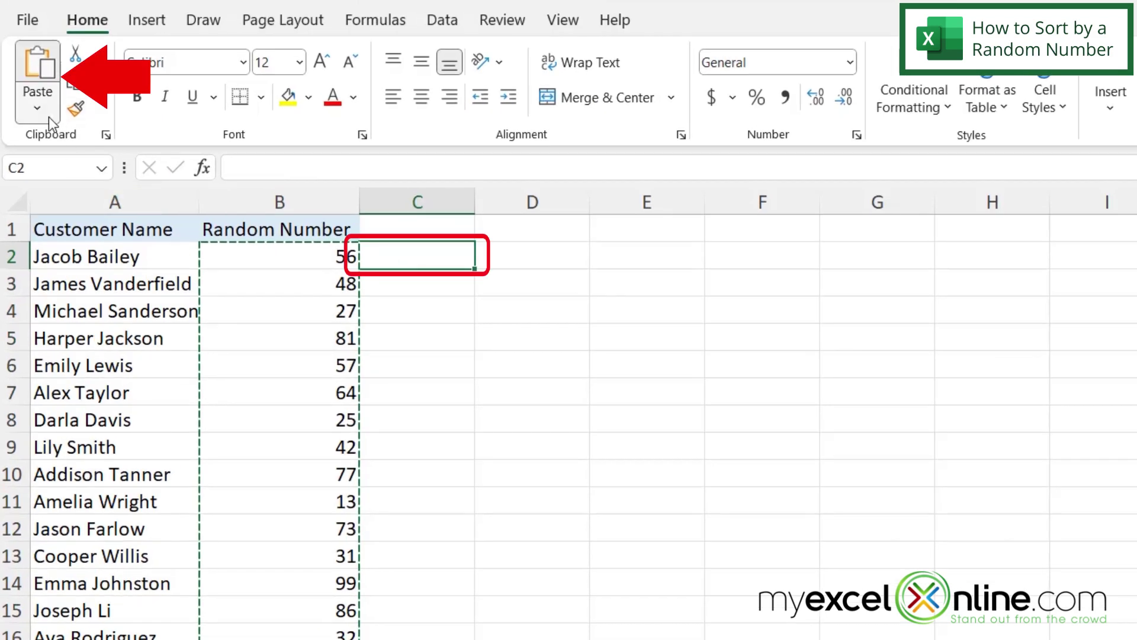
pyautogui.click(48, 116)
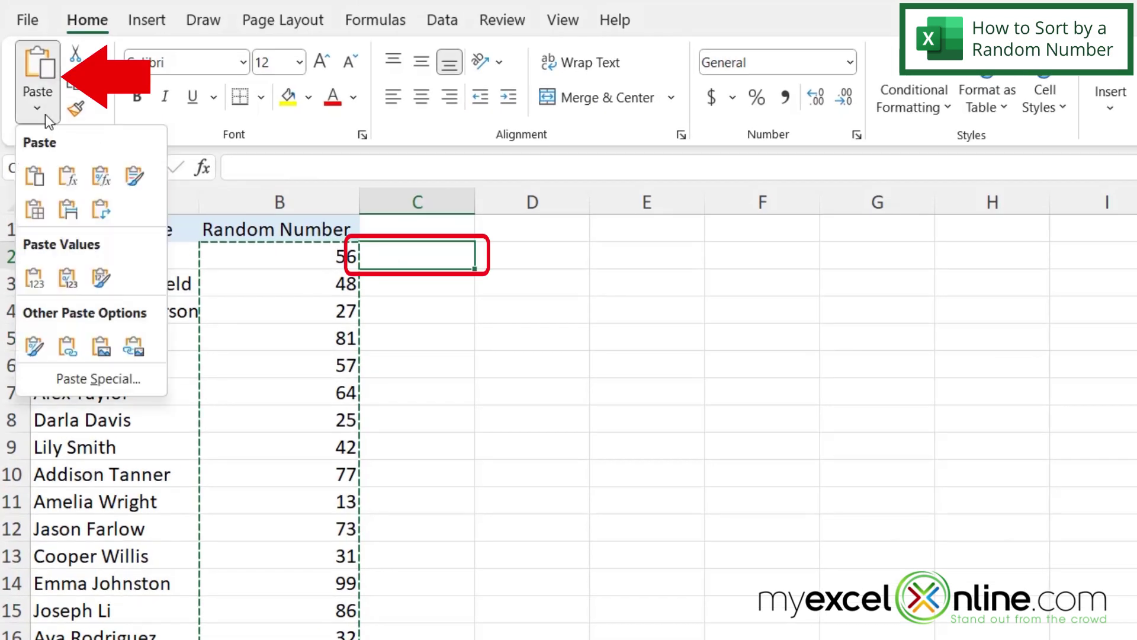
pyautogui.click(34, 283)
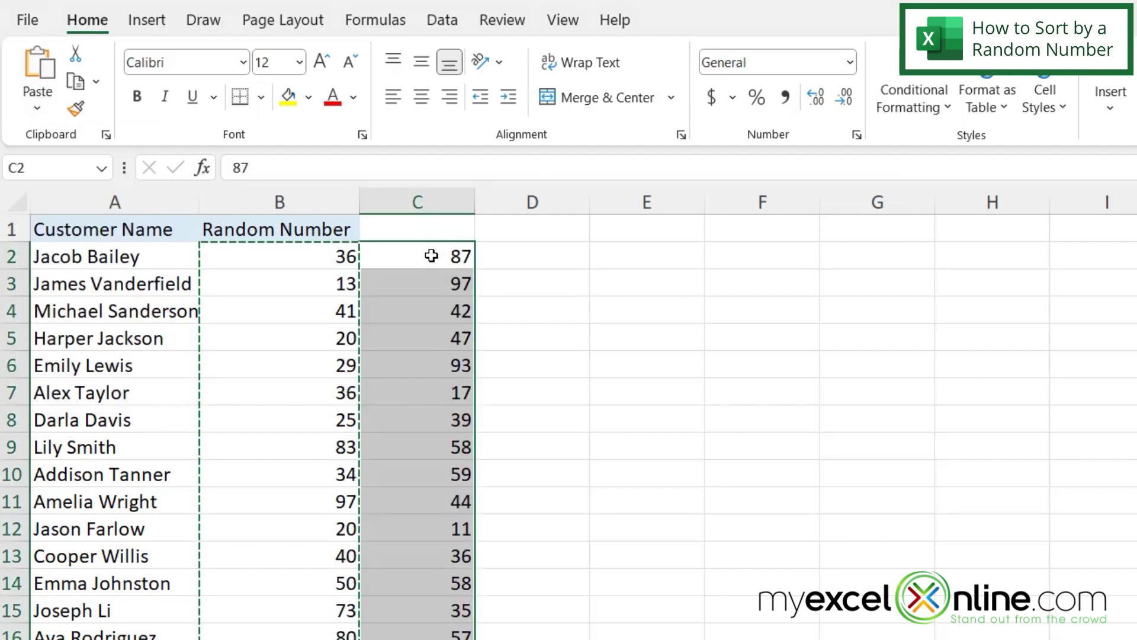
pyautogui.click(426, 251)
# Step: Sort the whole sheet by Column C, smallest to largest, to shuffle the customers
pyautogui.press('Down')
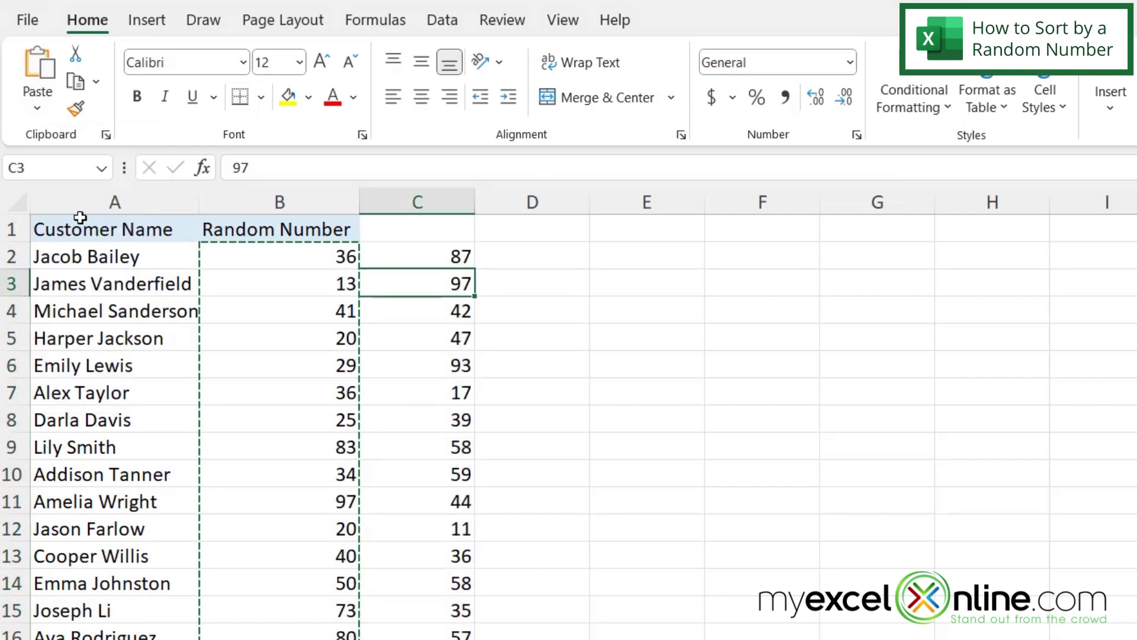
pyautogui.click(18, 201)
pyautogui.click(443, 21)
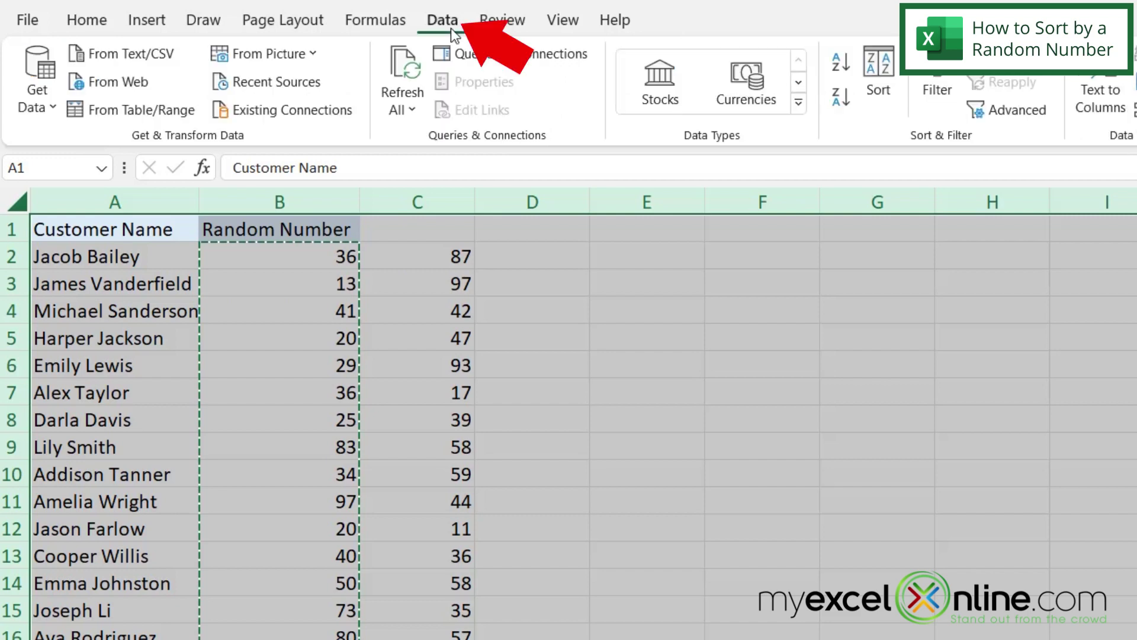
pyautogui.click(876, 74)
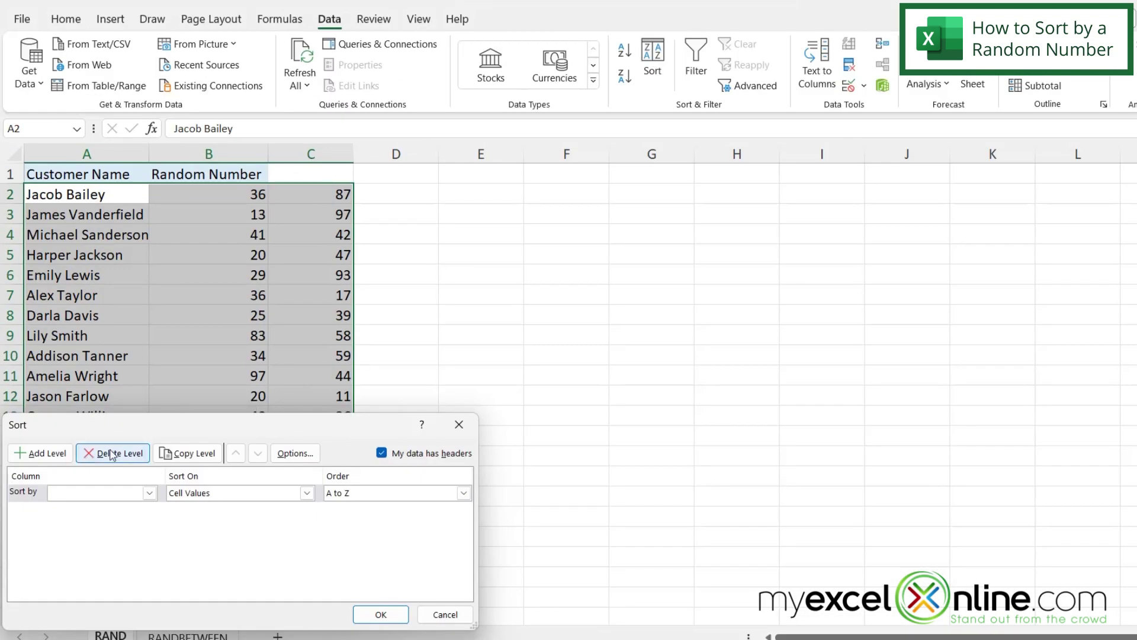
pyautogui.click(149, 493)
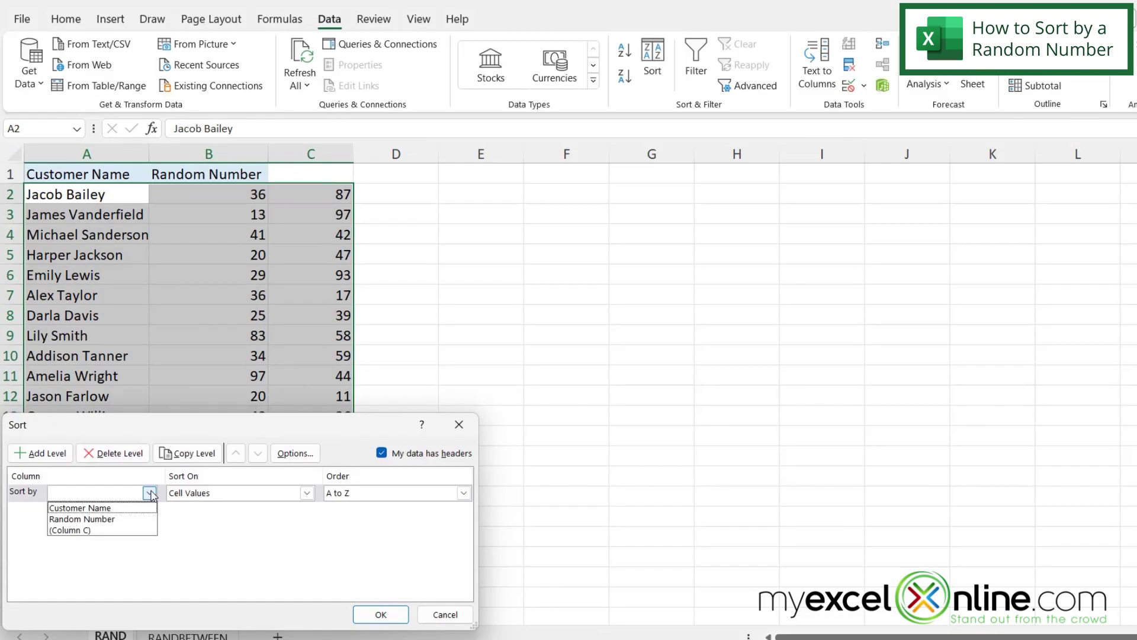
pyautogui.click(83, 534)
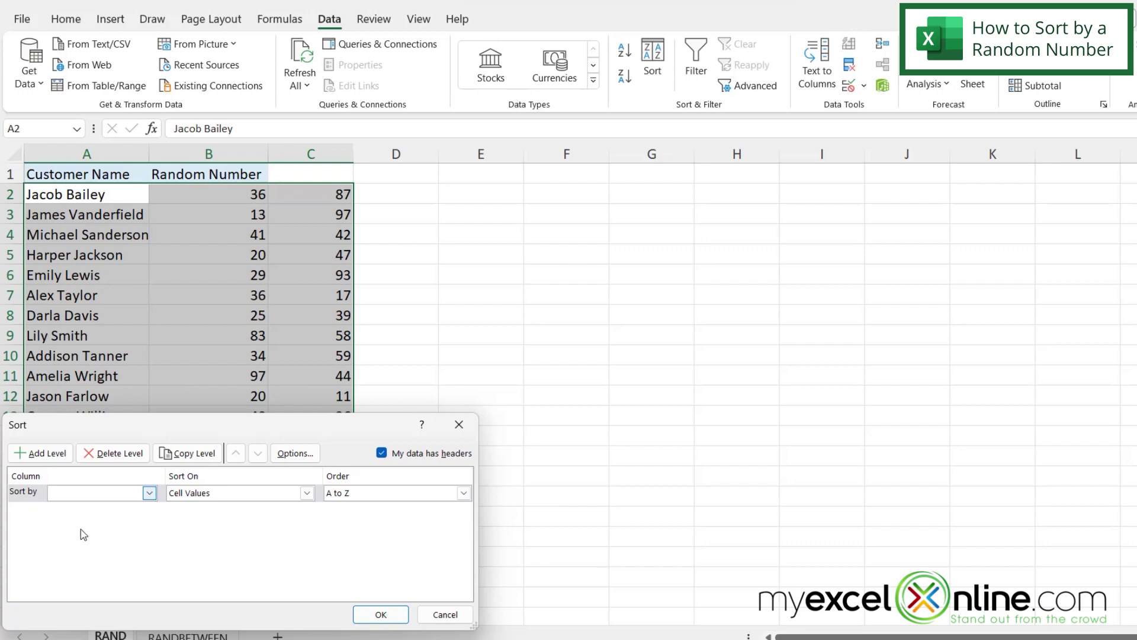
pyautogui.click(381, 614)
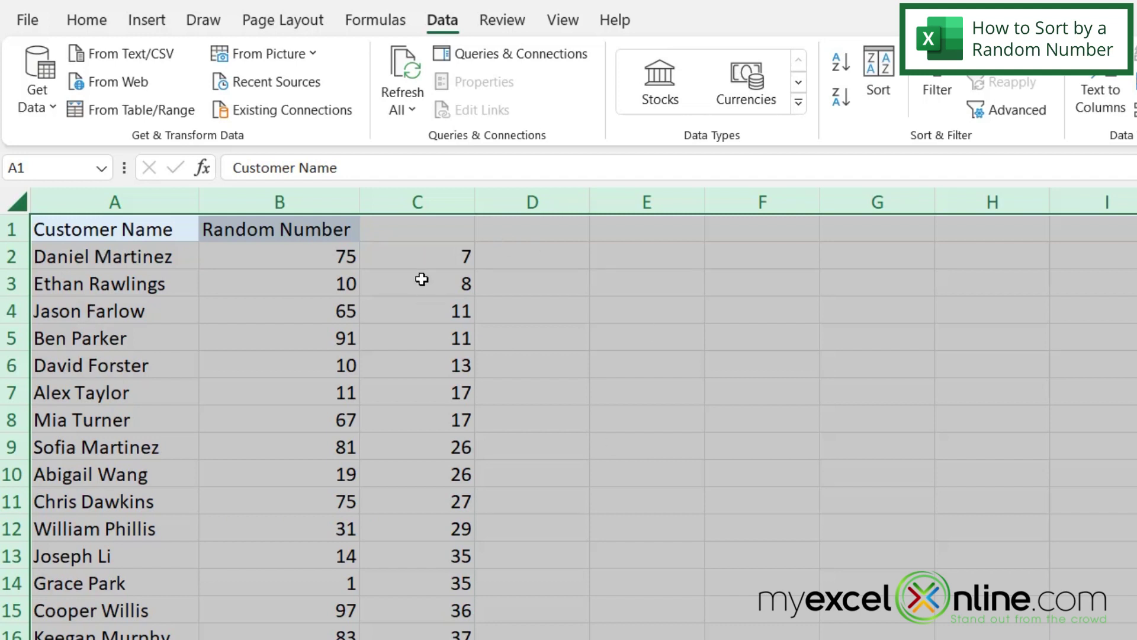
pyautogui.click(320, 261)
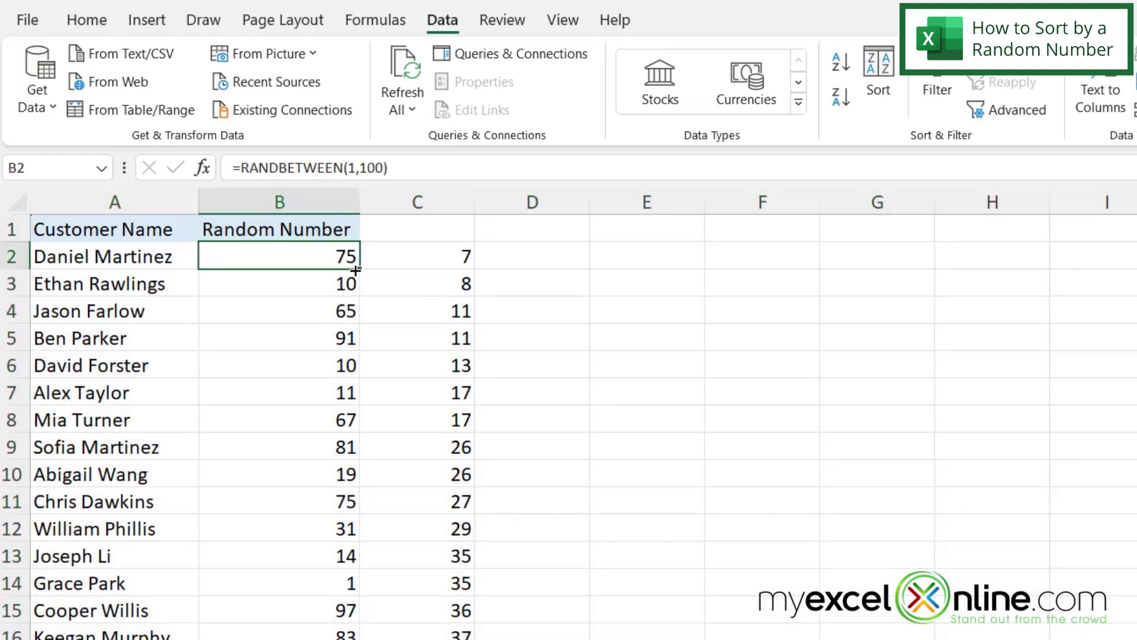
pyautogui.click(414, 266)
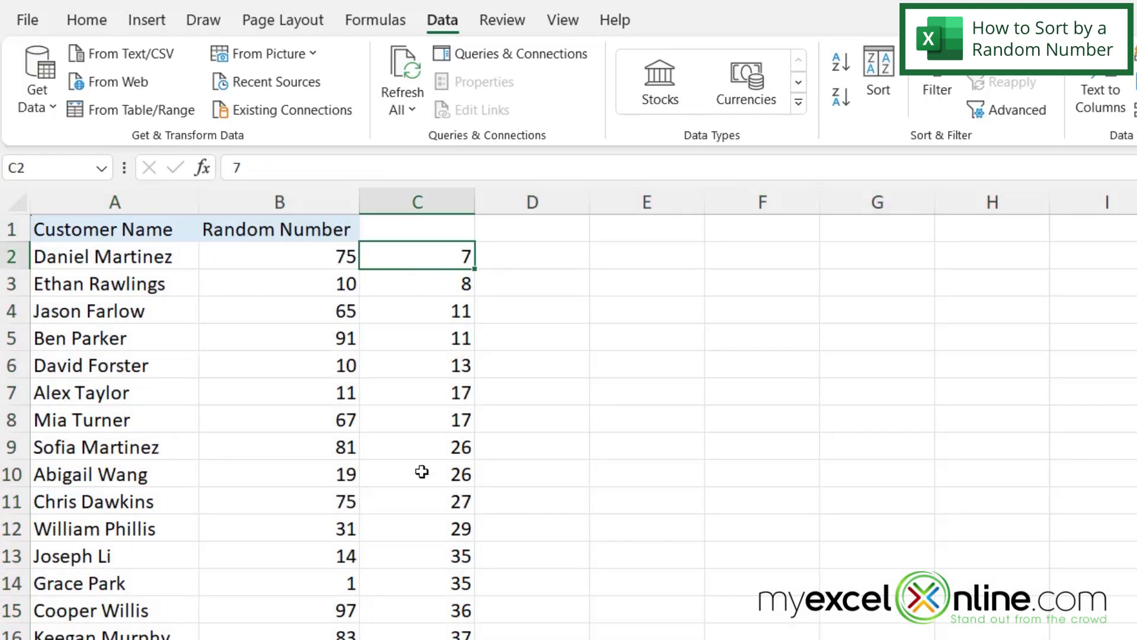